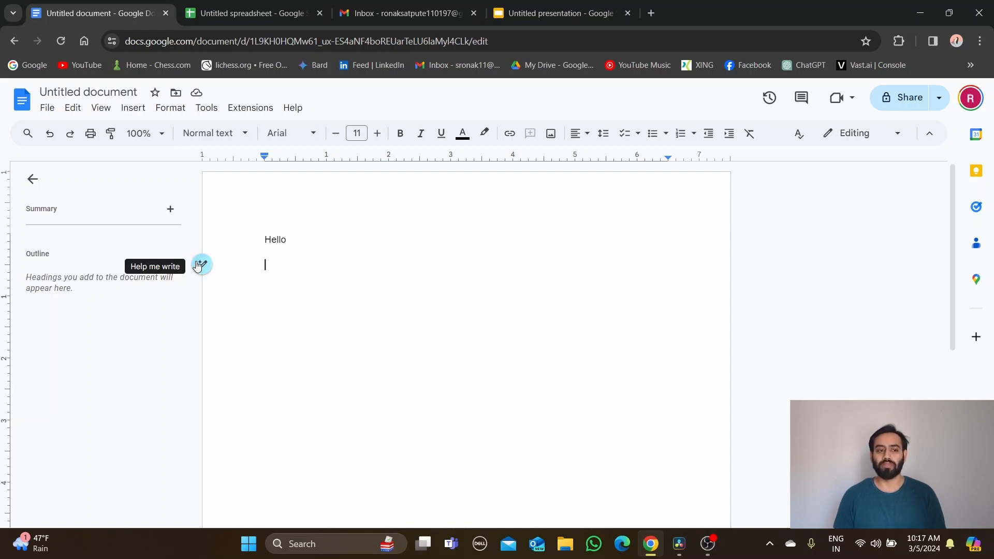
Step: Generate a draft with Help me write in the document from the prompt "Create a Data Scientist resume"
left_click(203, 266)
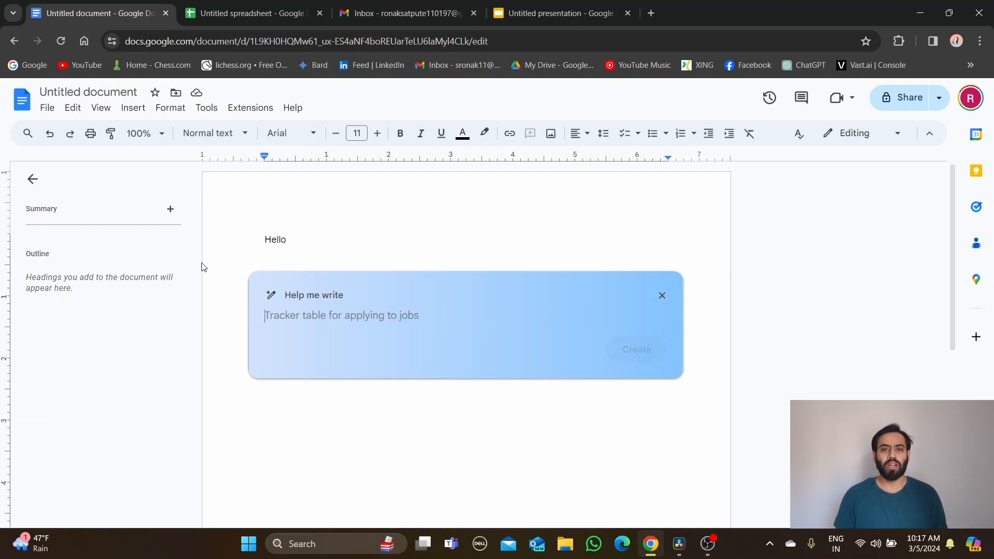
type("Create a Data Scientist resume")
key("Return")
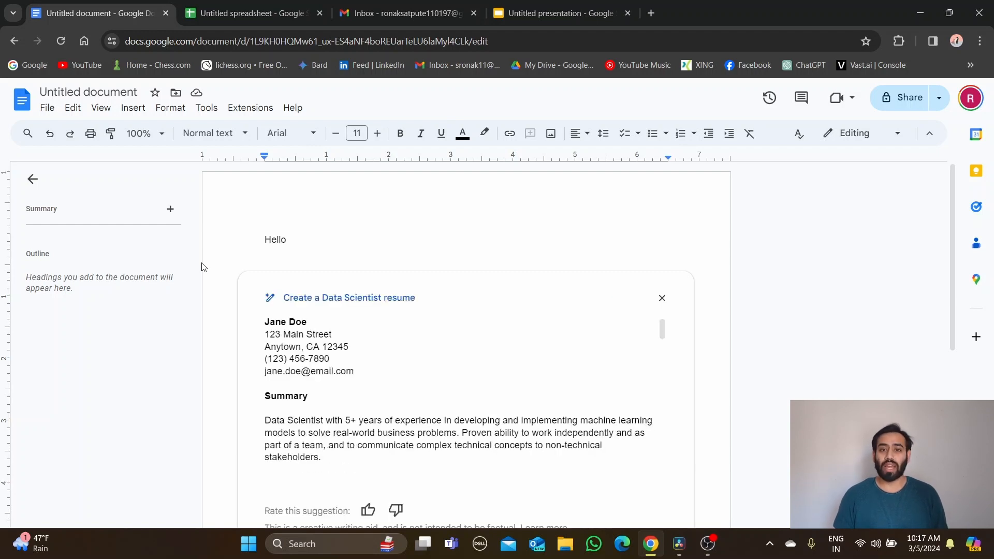
Step: Read through the generated resume draft and view its refinement options, keeping the draft instead of discarding it
scroll(348, 361, "down", 5)
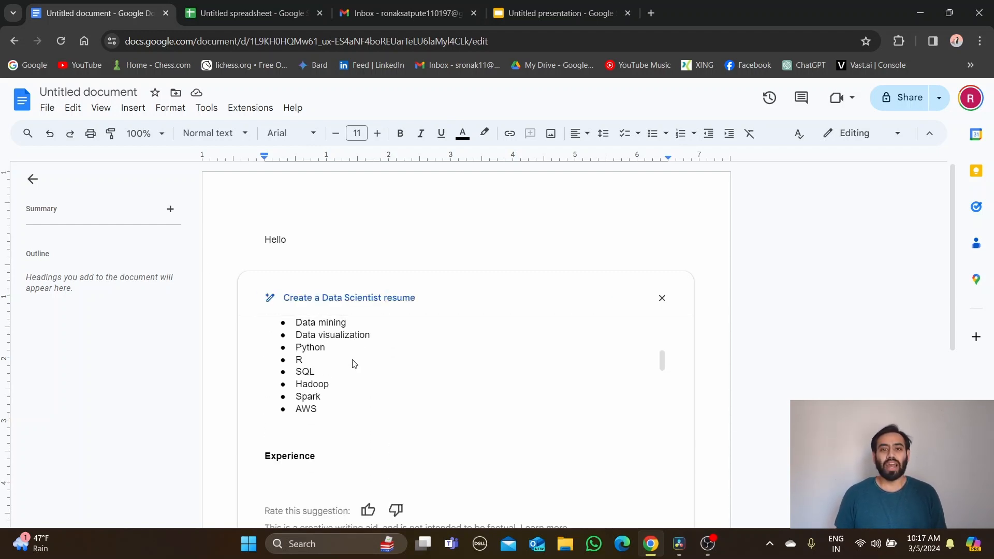
scroll(355, 364, "down", 4)
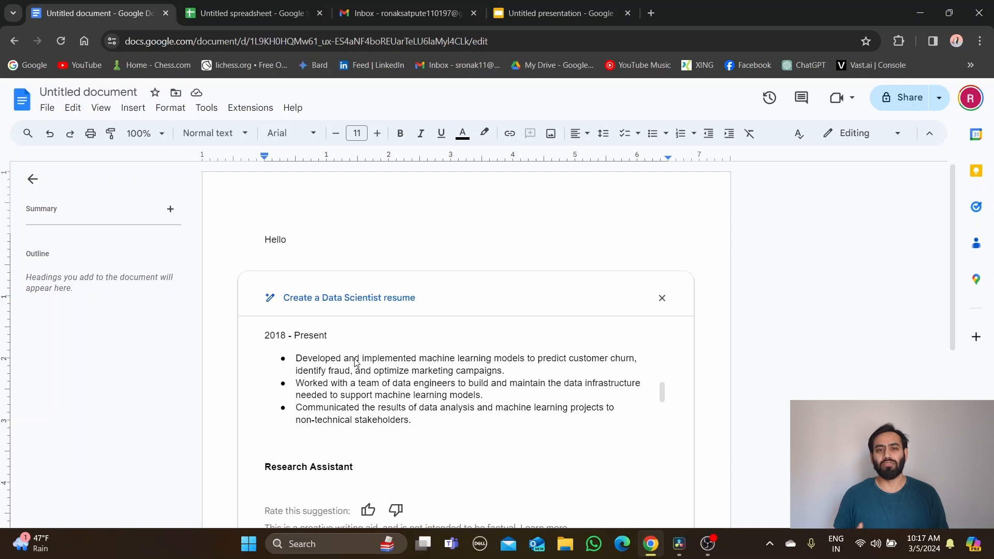
scroll(356, 362, "down", 1)
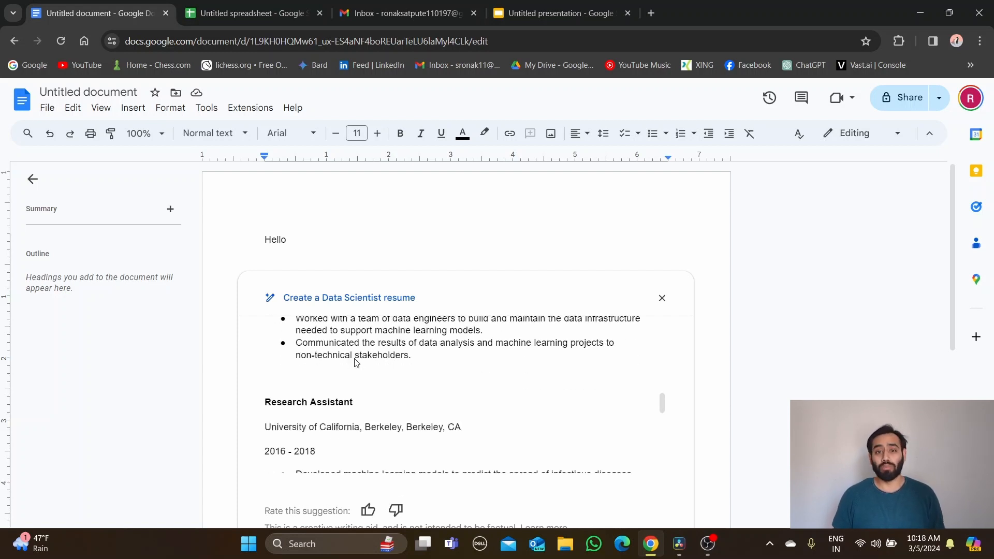
scroll(356, 362, "down", 3)
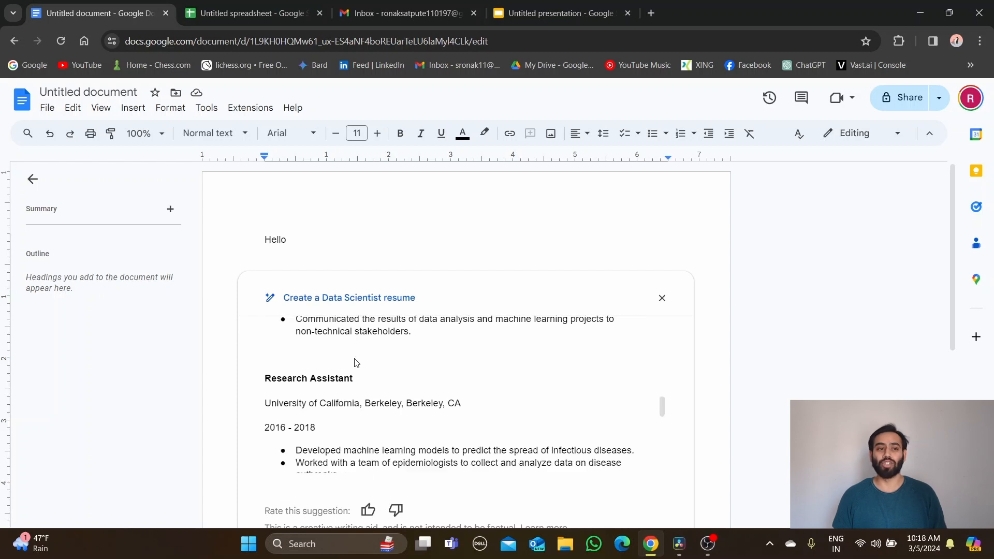
scroll(714, 417, "down", 3)
scroll(335, 437, "down", 1)
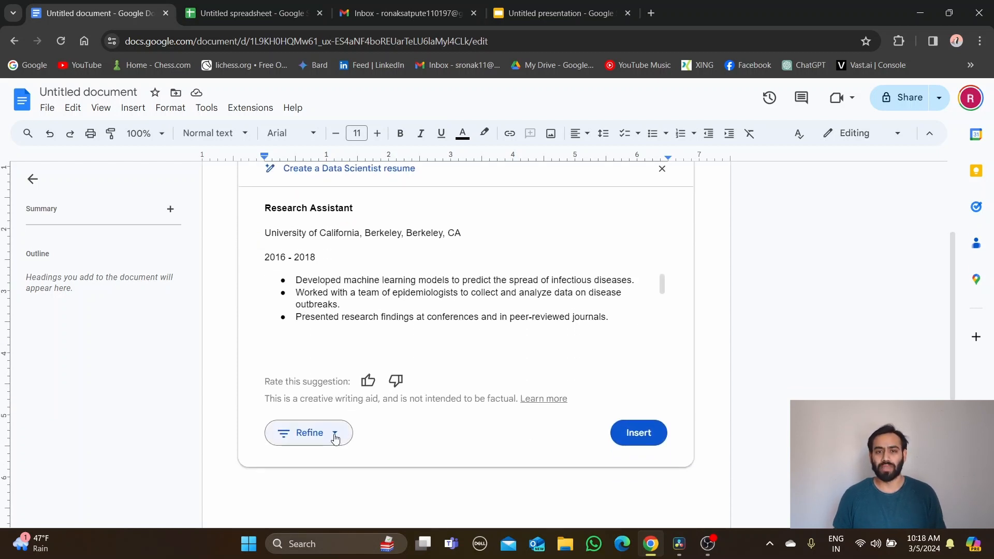
left_click(334, 434)
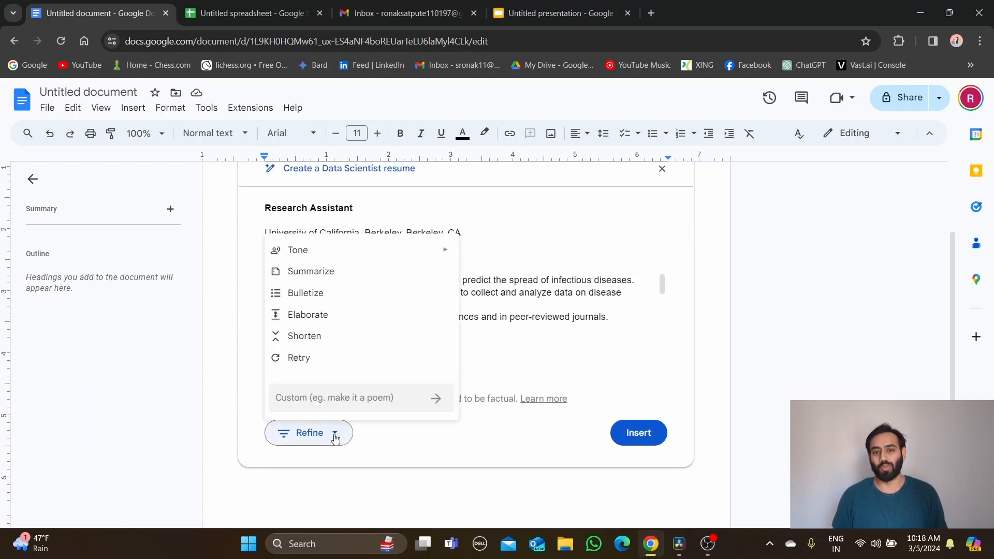
mouse_move(415, 257)
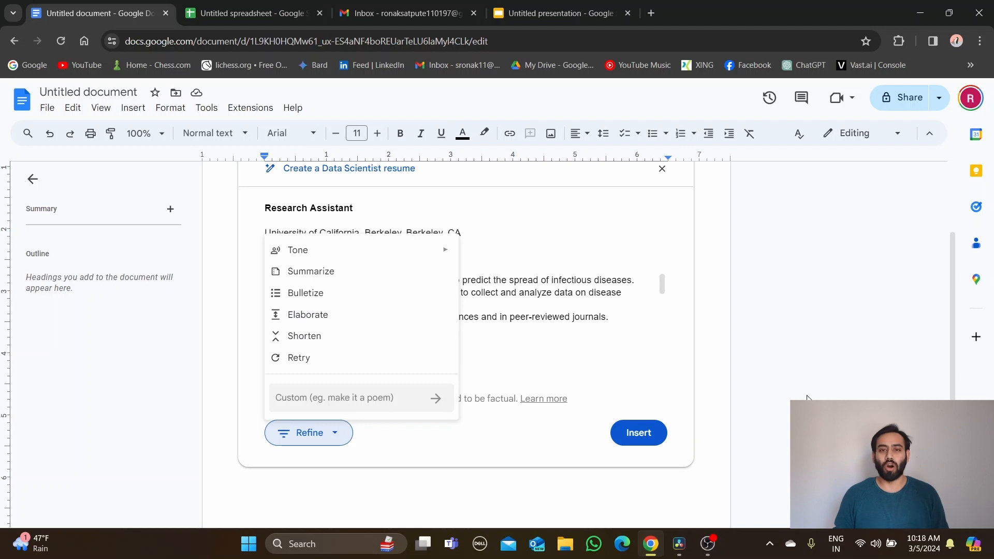
left_click(787, 396)
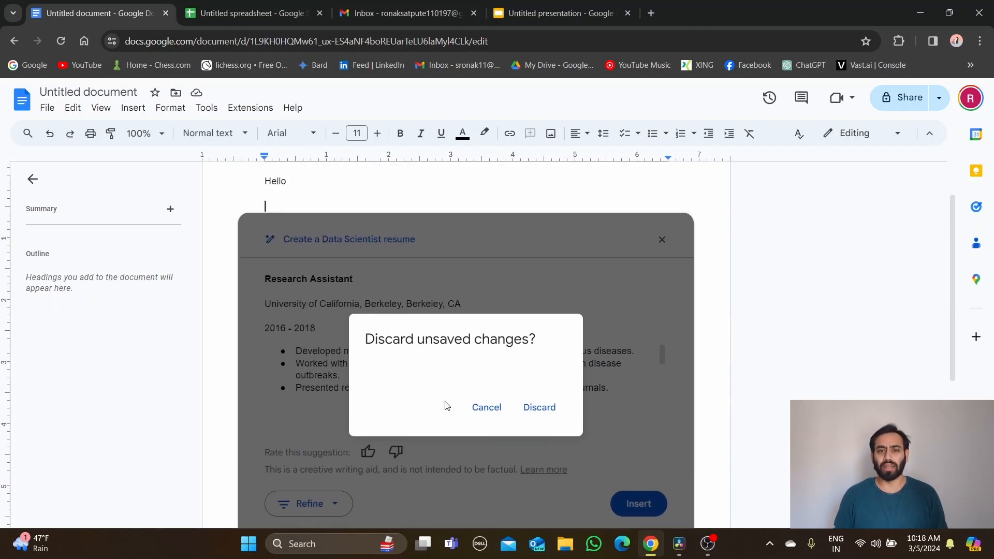
left_click(486, 407)
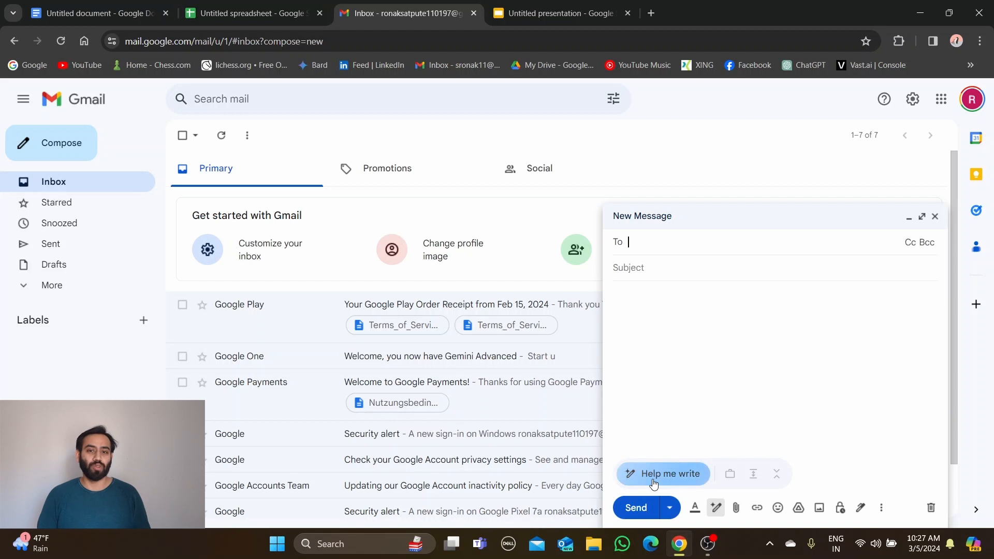
Step: In Gmail, generate an email with Help me write asking the manager for a month long break for the hard work done for the past 2 weeks
left_click(654, 483)
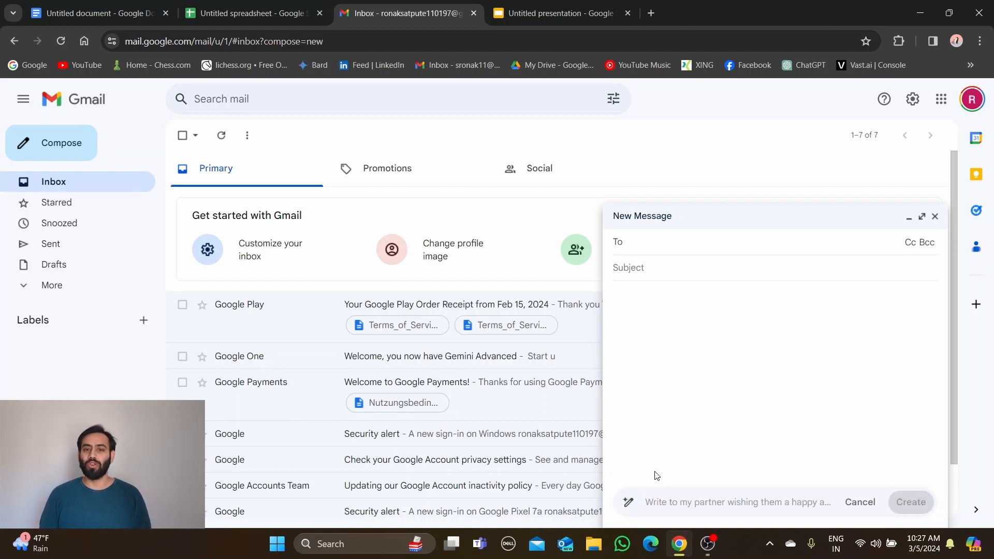
type("write an email ")
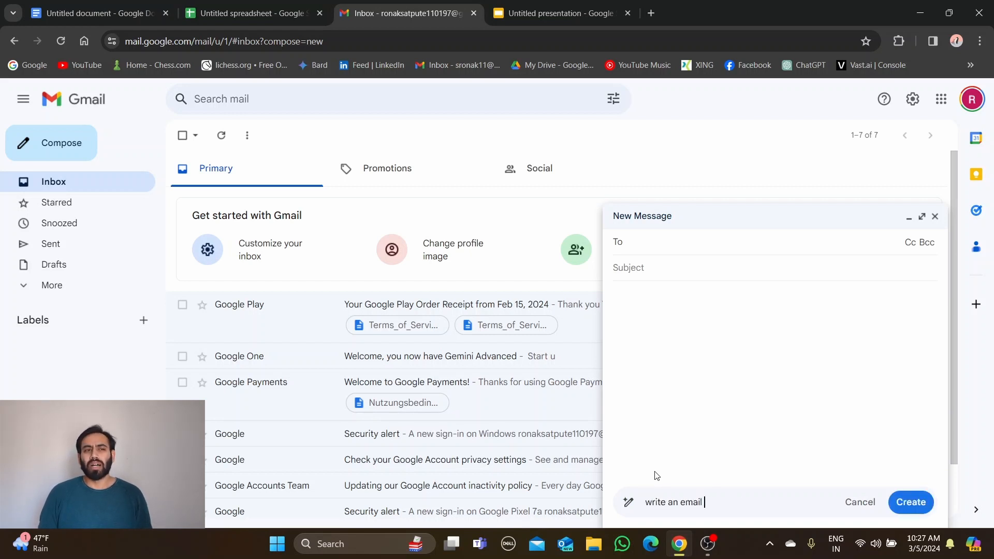
type("to my manager requesting o")
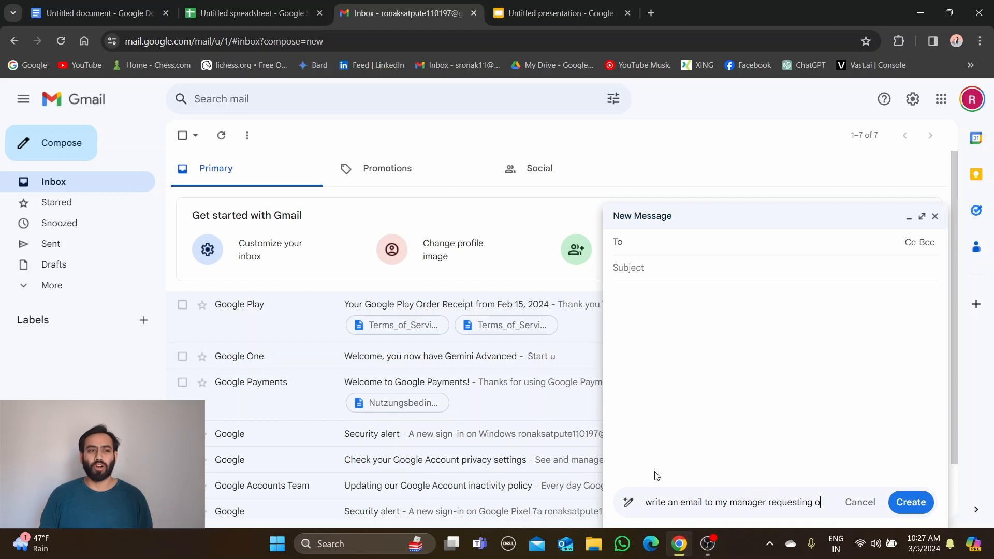
key("BackSpace")
type("for a month ")
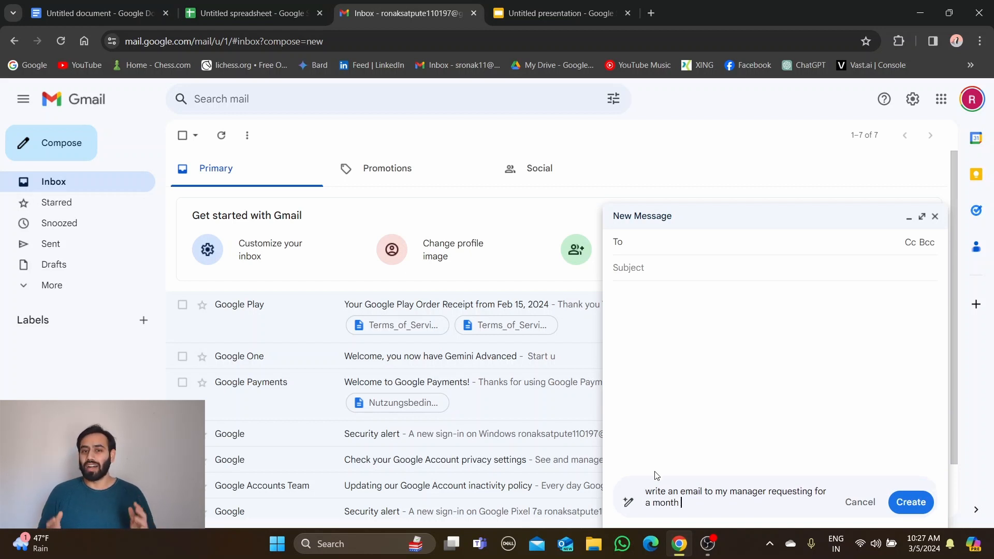
type("long break ")
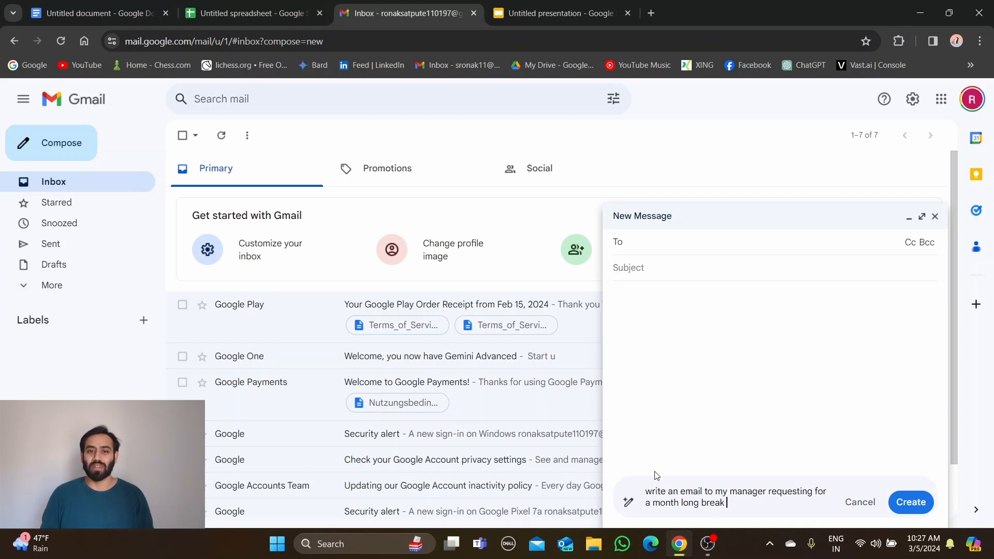
type("for the har")
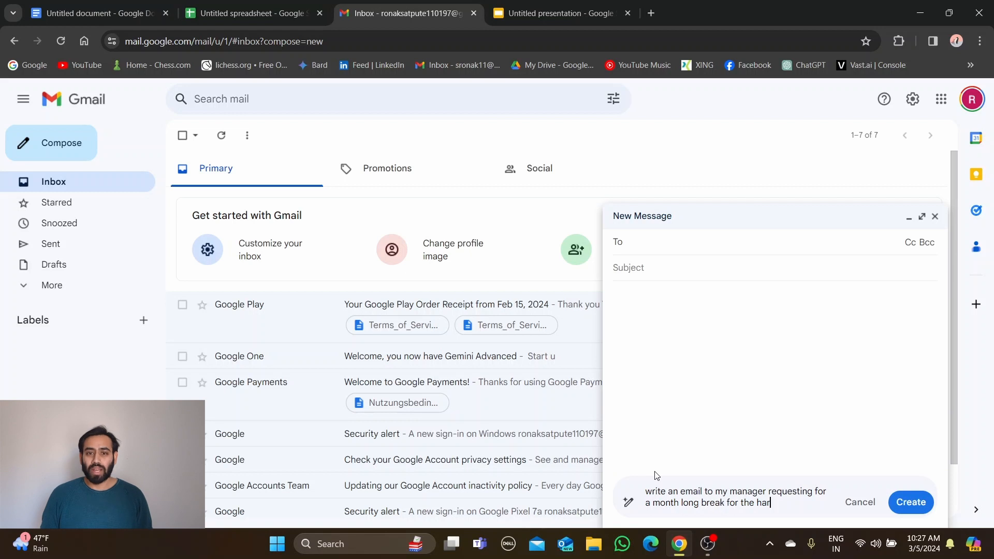
type("d work i ha")
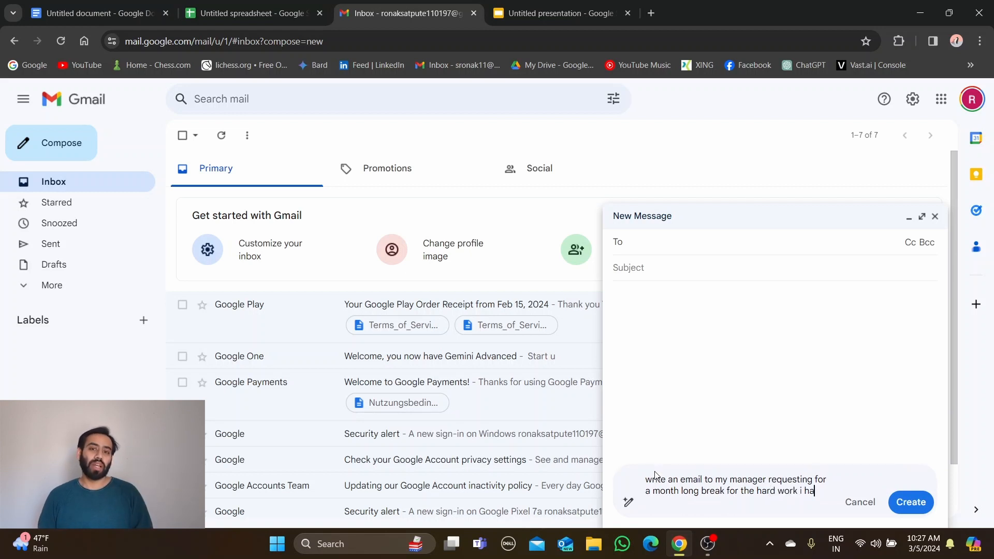
type("ve done for the ")
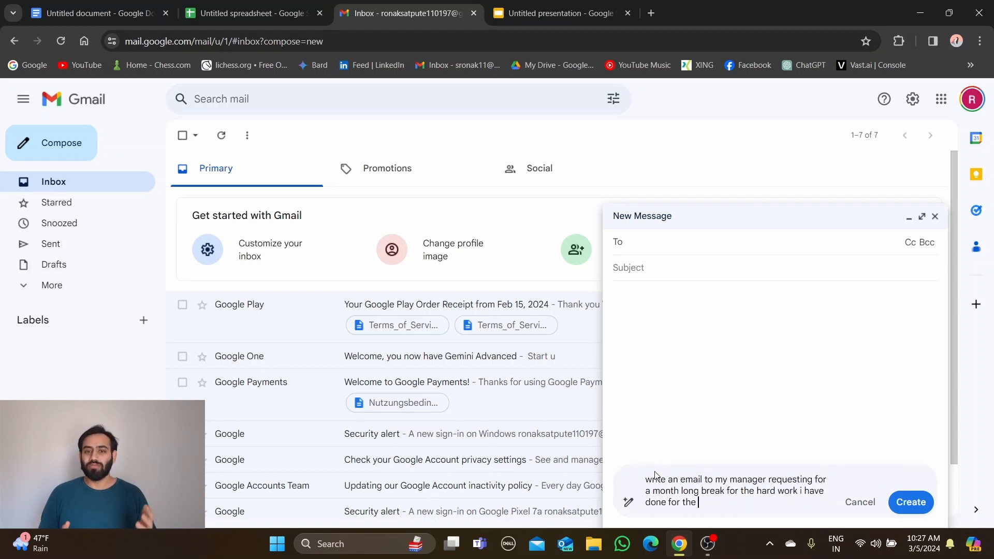
type("past 2 weeks")
key("Return")
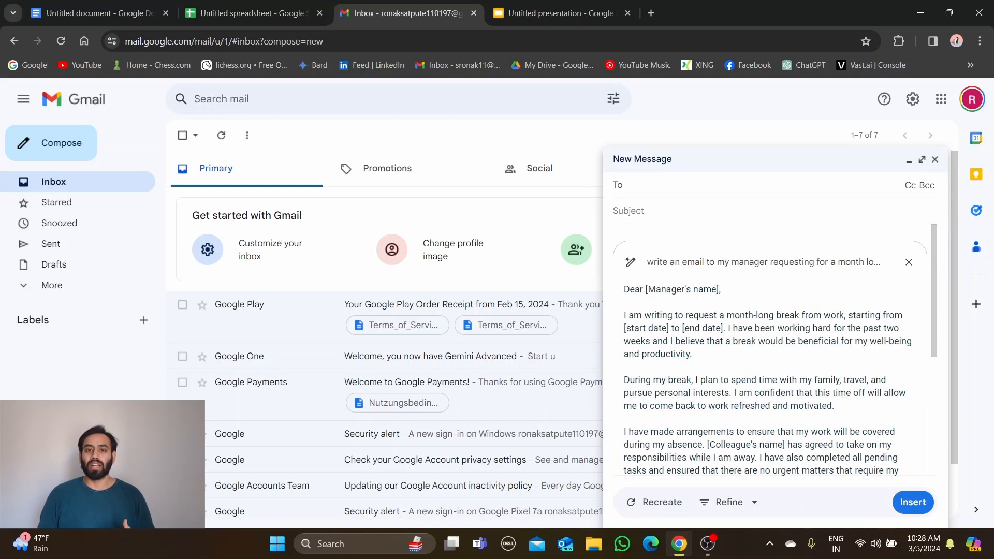
Step: Read the generated break request email through to its closing and view the available refinement options
scroll(691, 404, "down", 1)
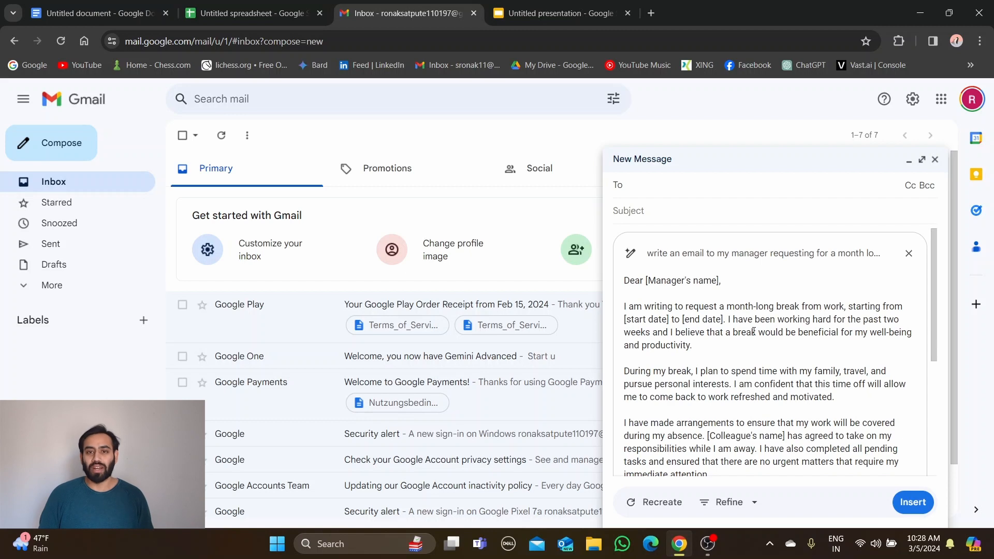
scroll(753, 331, "down", 2)
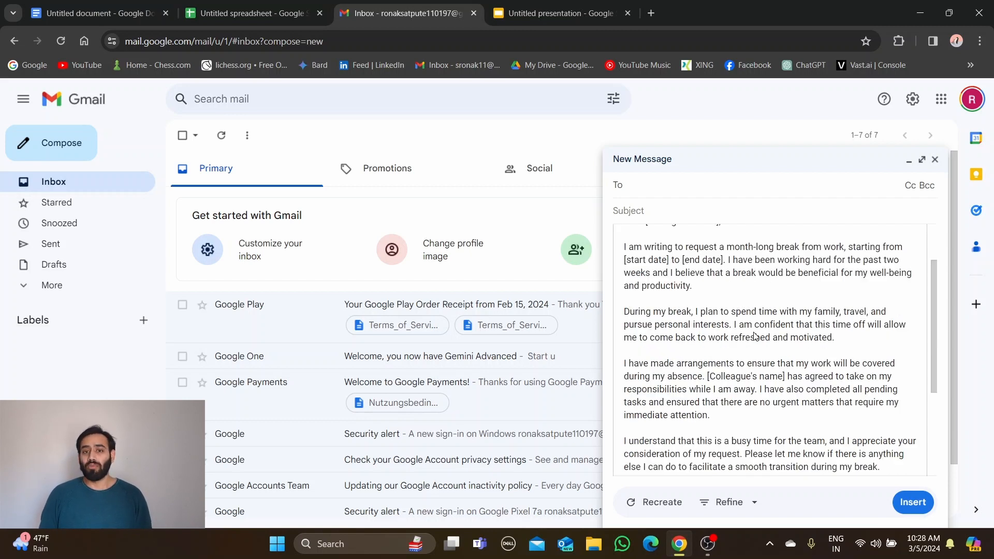
scroll(754, 336, "down", 3)
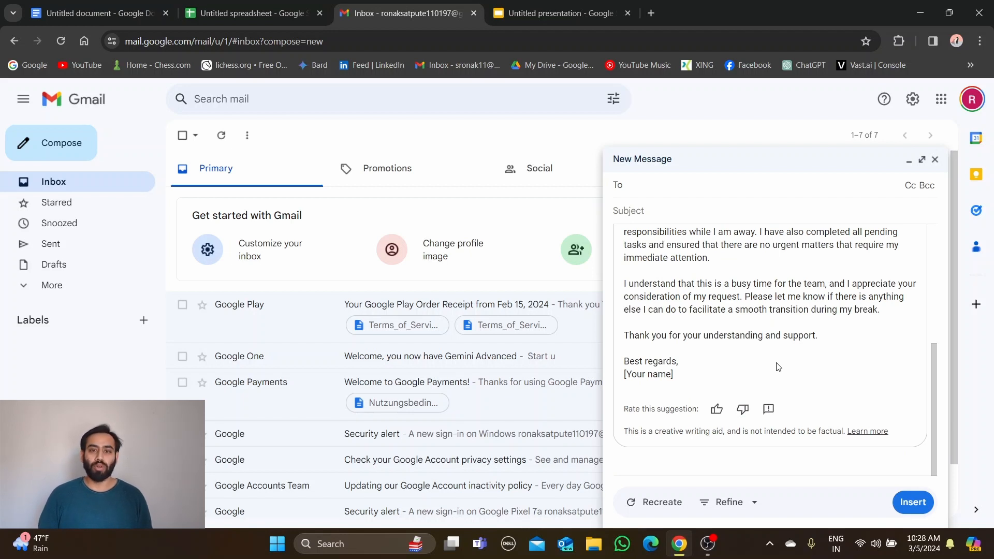
left_click(755, 506)
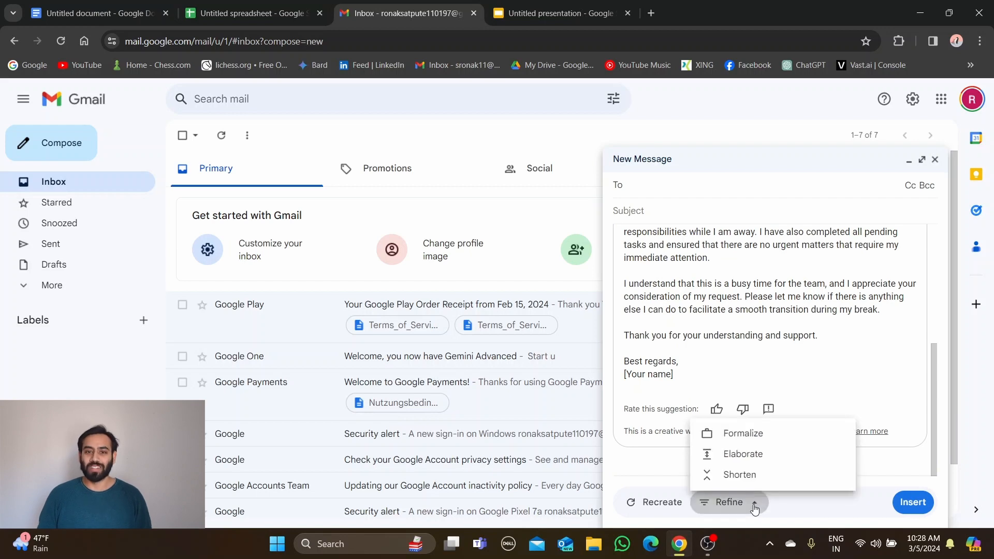
left_click(754, 506)
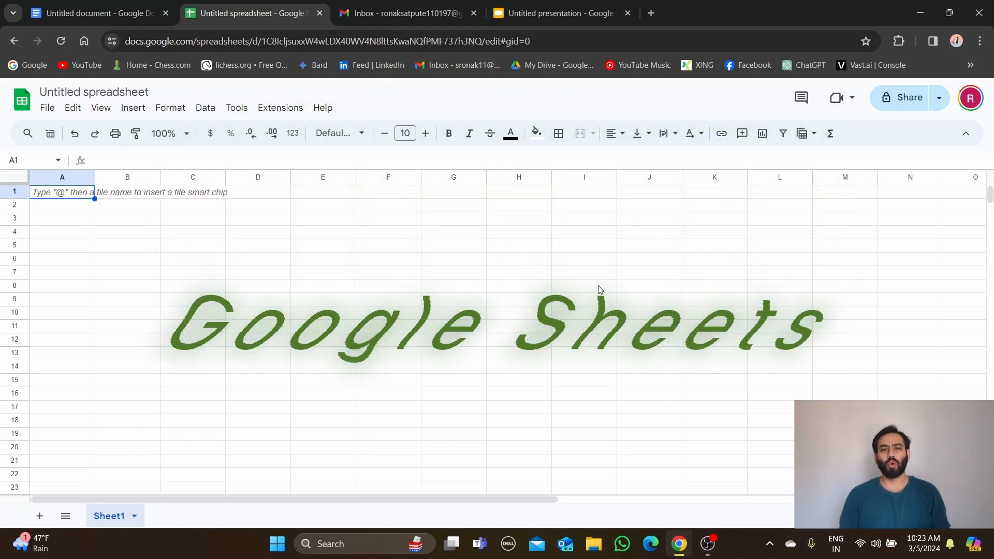
Step: In Google Sheets, generate a custom template with Help me organize from the prompt "Create a machine learning project timeline"
left_click(51, 135)
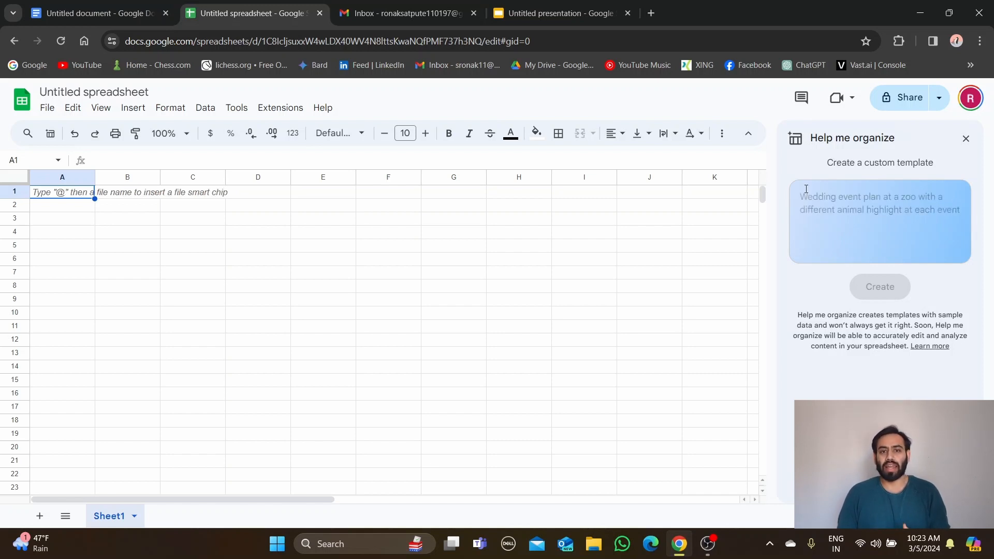
left_click(817, 190)
type("Cre")
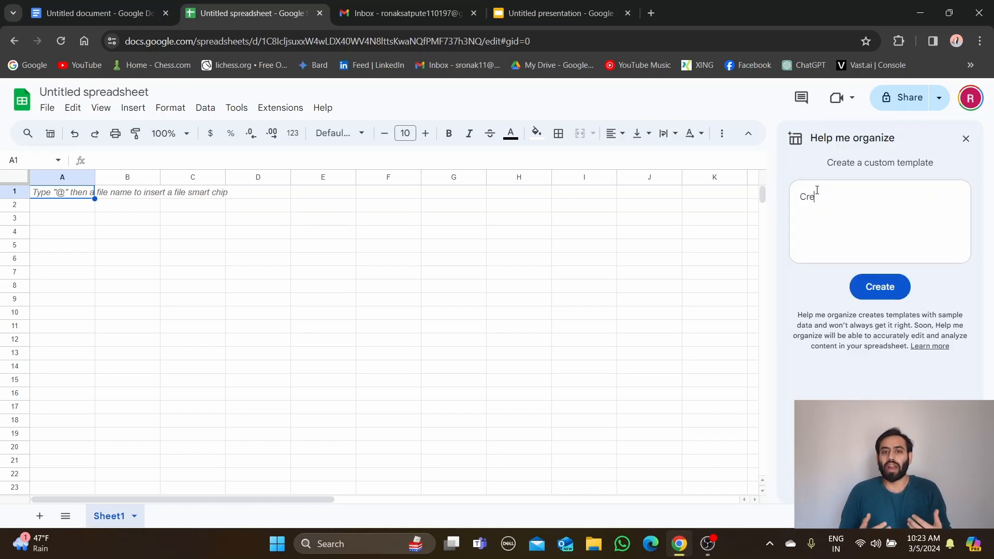
type("ate a machine")
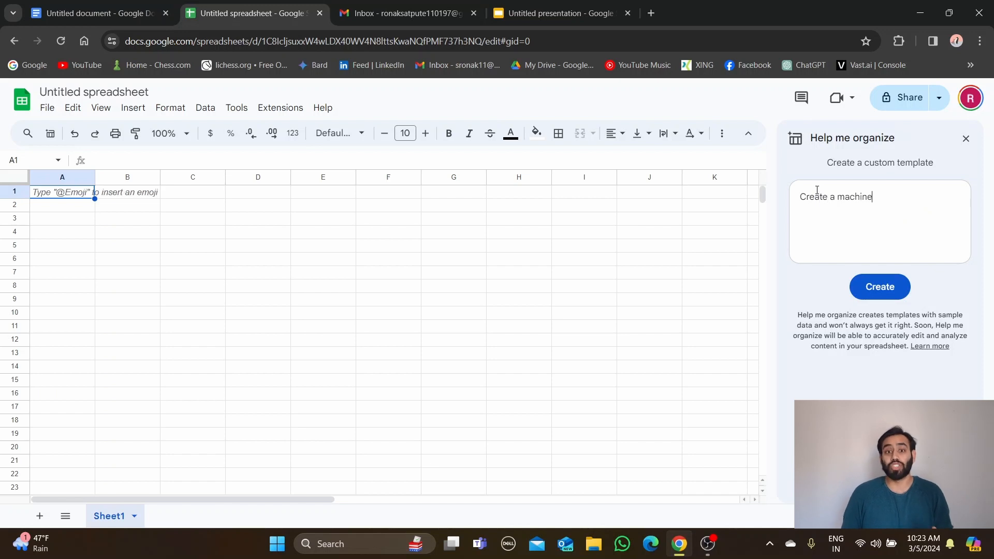
type(" learning projec")
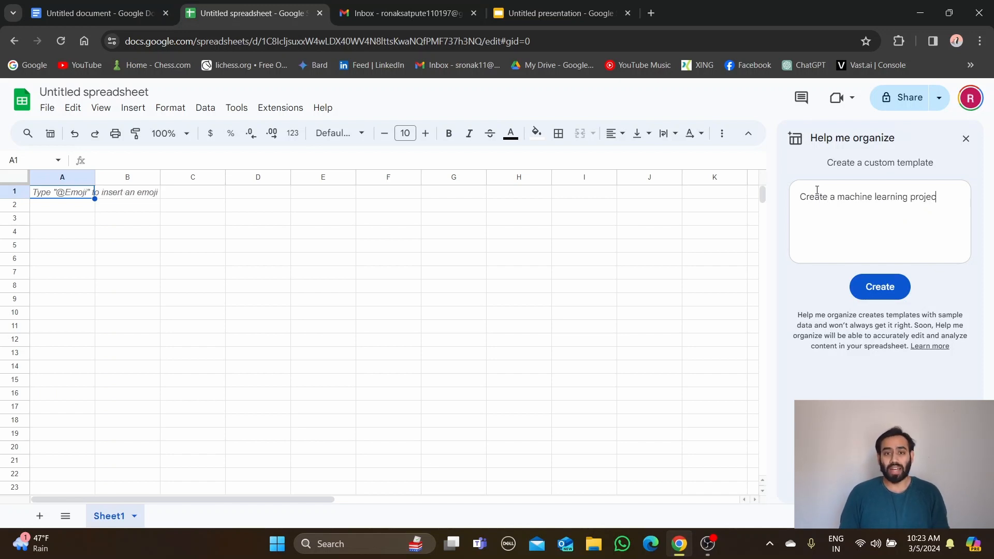
type("t timeline")
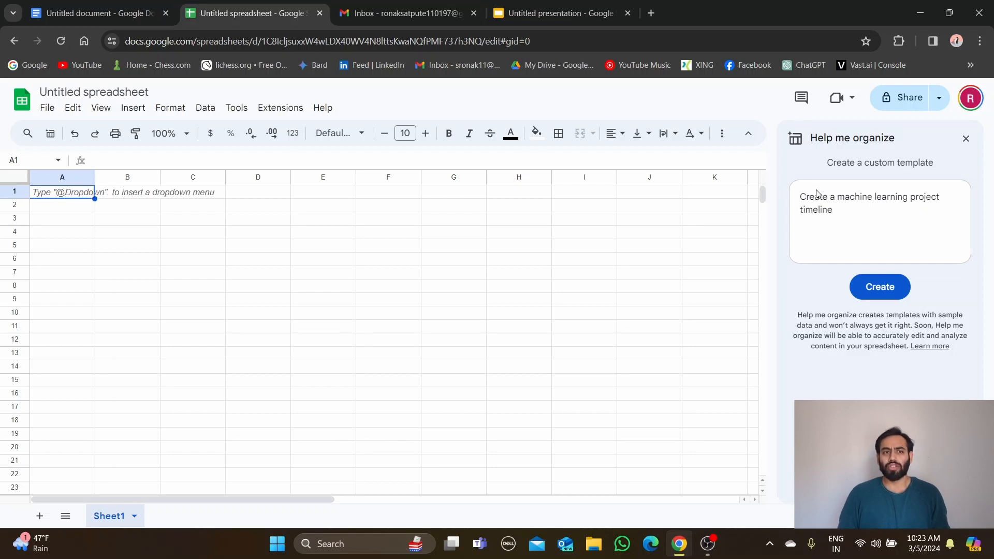
key("Return")
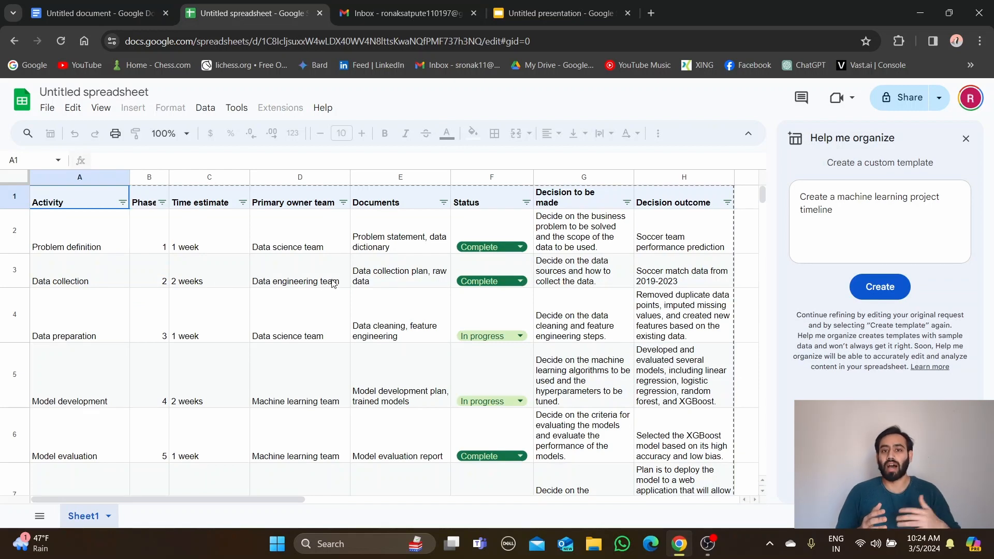
Step: Examine the rows of the generated project timeline table and select the whole template prompt text
scroll(332, 283, "down", 2)
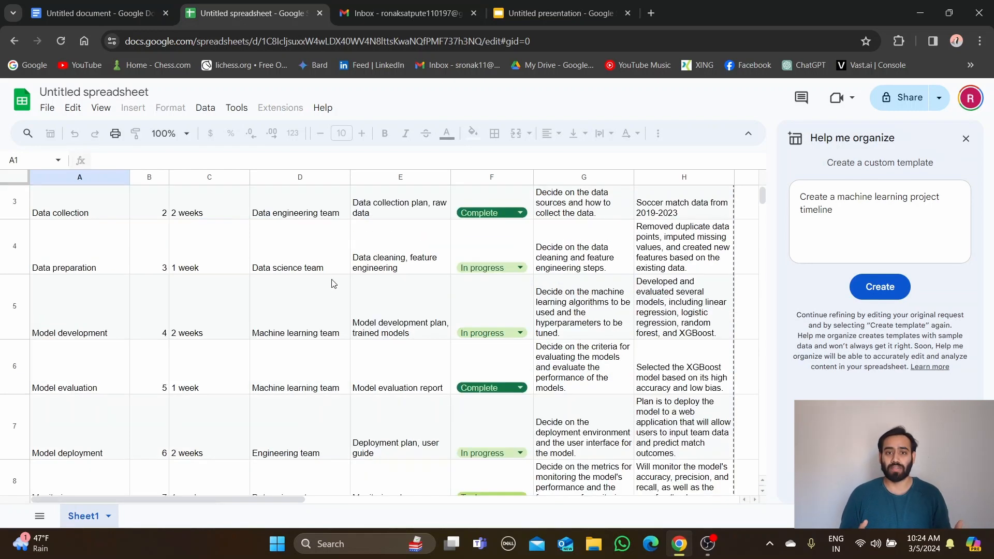
scroll(332, 282, "down", 2)
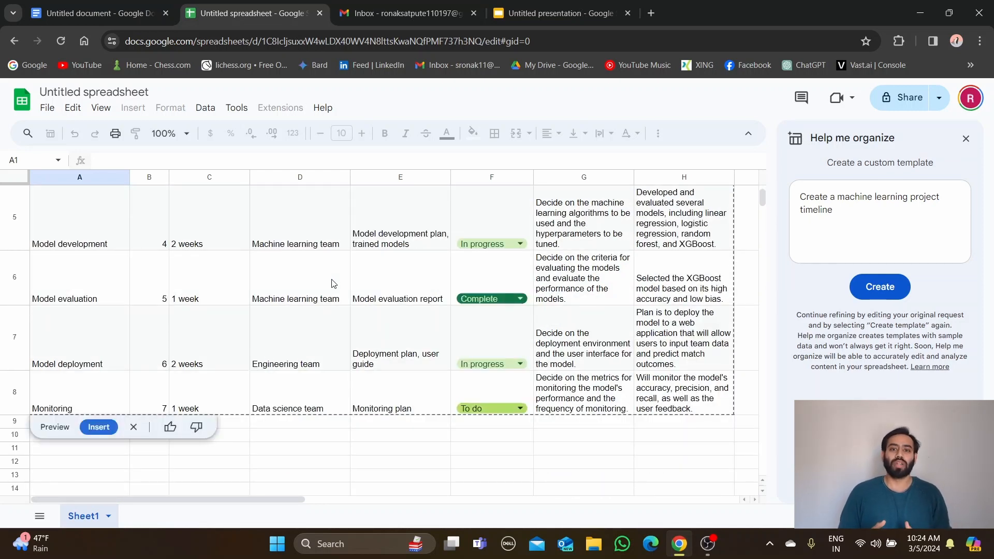
scroll(331, 283, "up", 1)
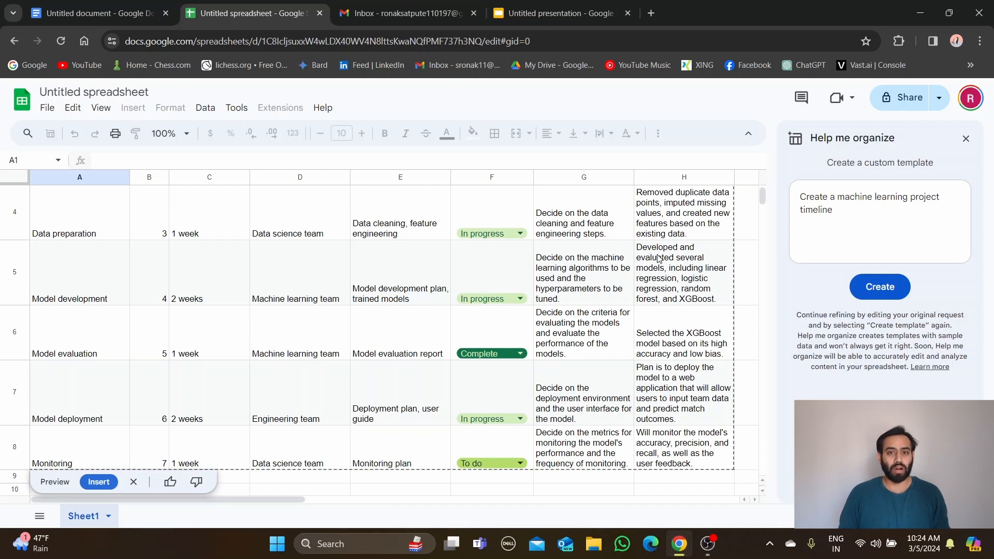
left_click_drag(844, 223, 784, 199)
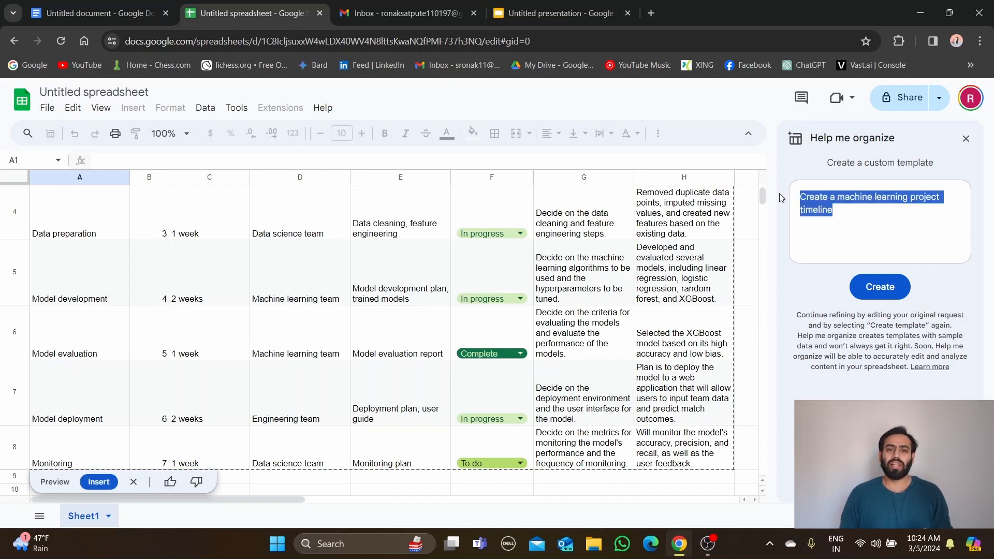
Step: Replace the template prompt with "Create a list of tasks for a SCRUM master" and generate the new custom template
type("Create s")
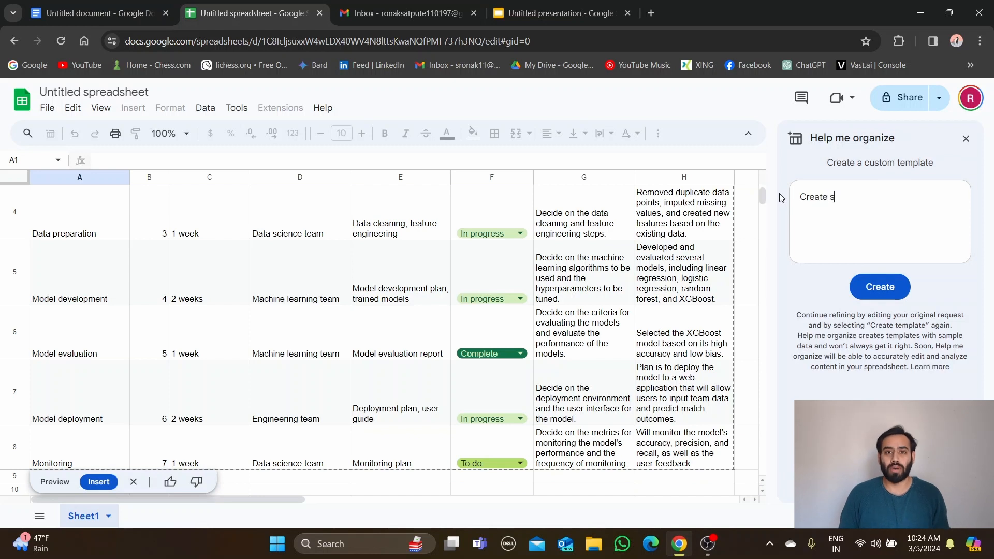
key("BackSpace")
type("a lon")
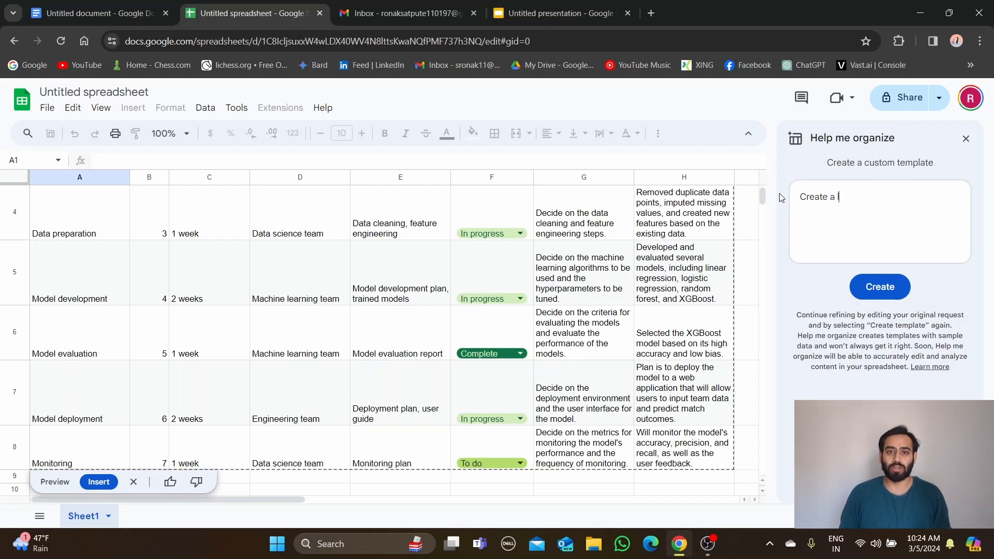
key("BackSpace")
key("BackSpace")
type("ist o")
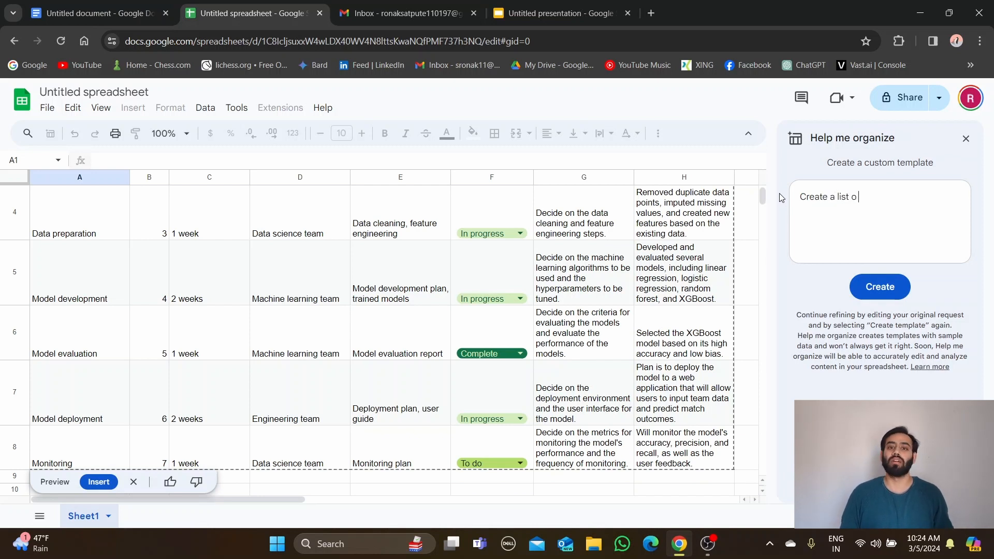
type("f tasks")
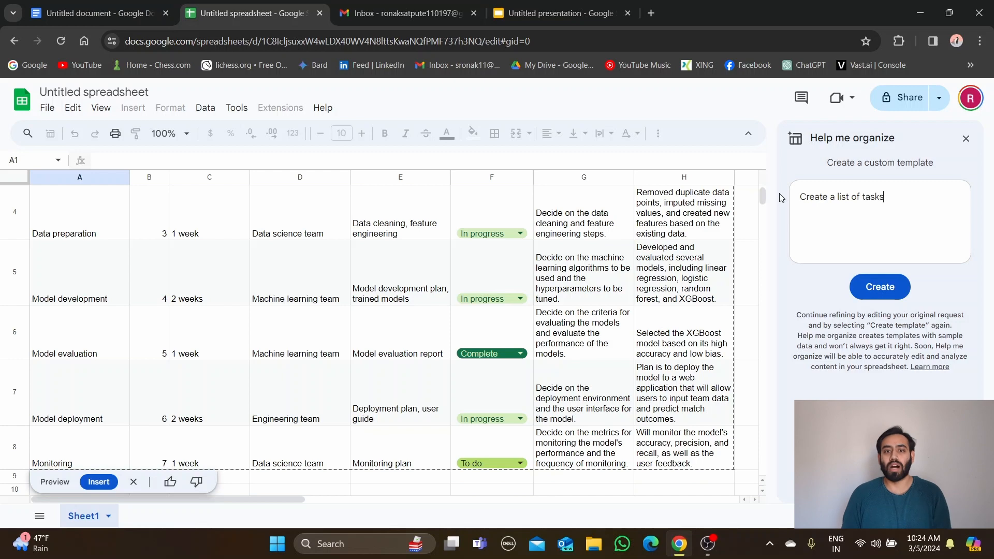
type(" for a SCRUM master")
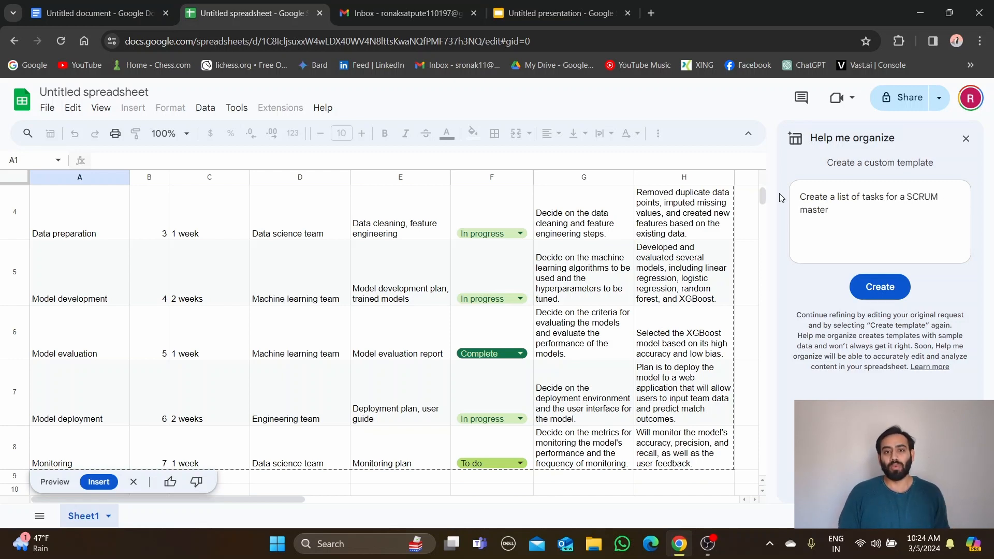
key("Return")
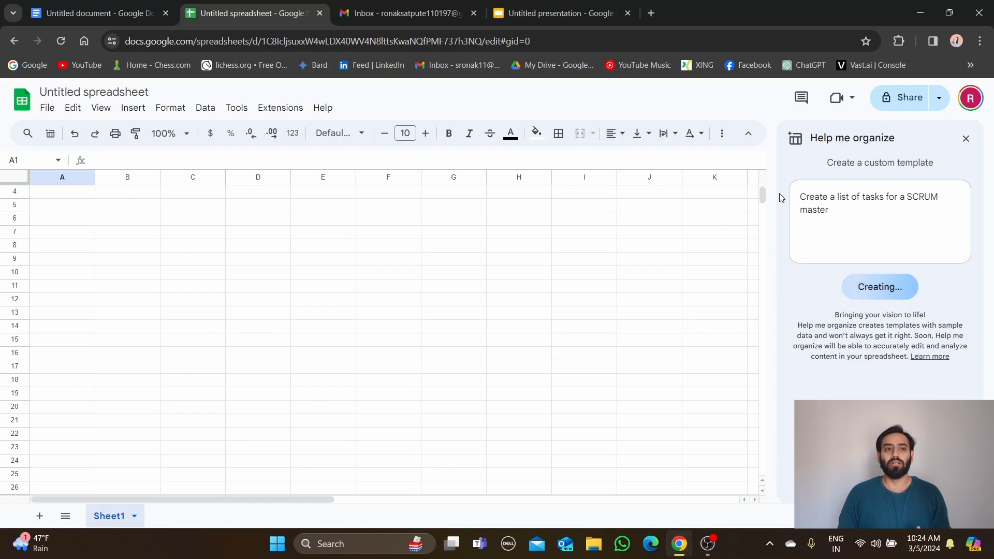